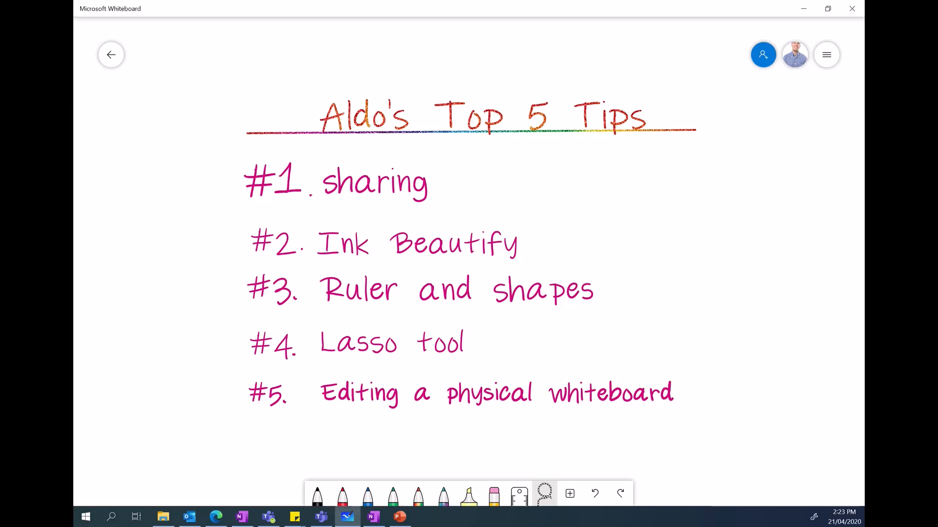
- Draw a small black arrow pointing at the invite control, and view the list of people who can be invited
click(318, 495)
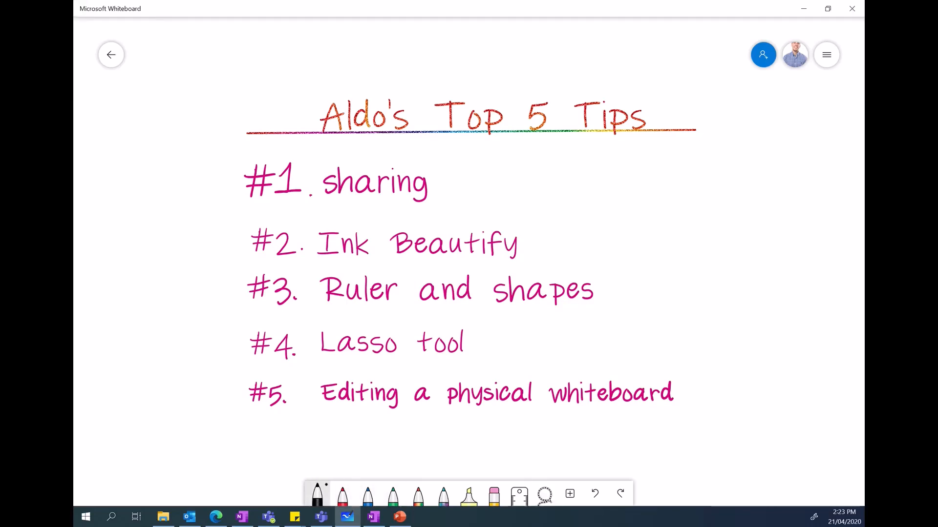
mouse_move(716, 89)
mouse_down()
mouse_move(745, 72)
mouse_move(744, 81)
mouse_up()
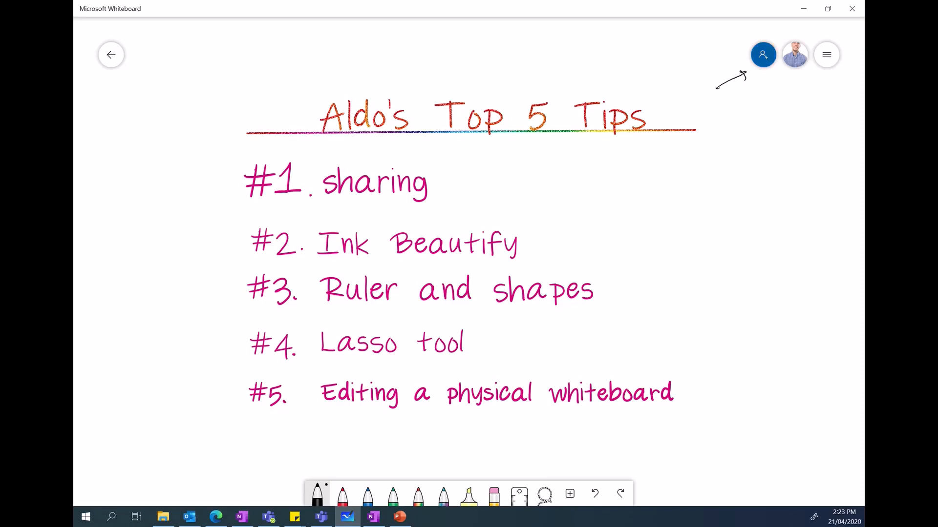
click(763, 54)
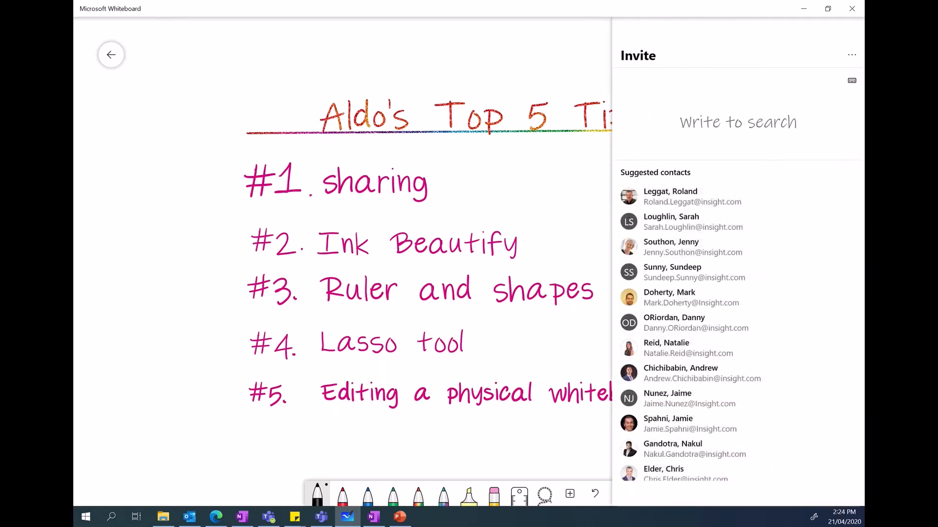
key(Escape)
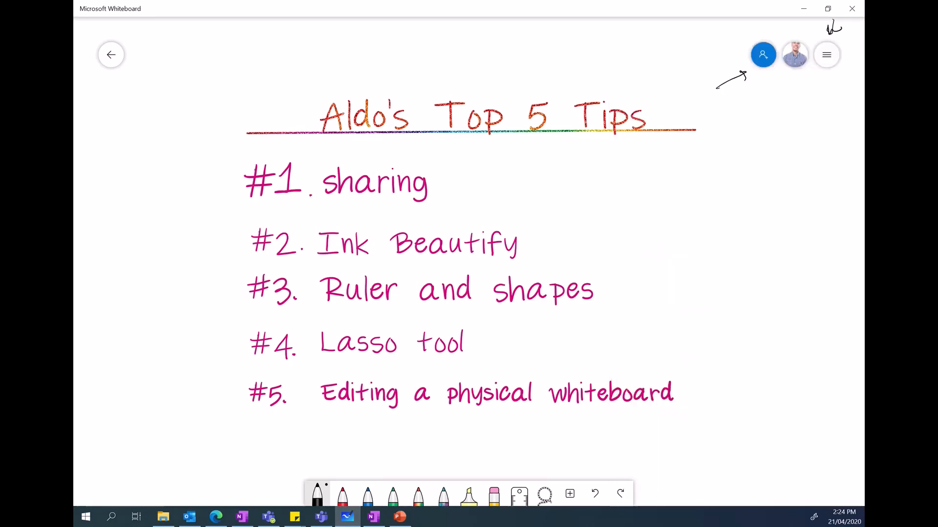
- Examine the image formats available for exporting the whiteboard
click(826, 54)
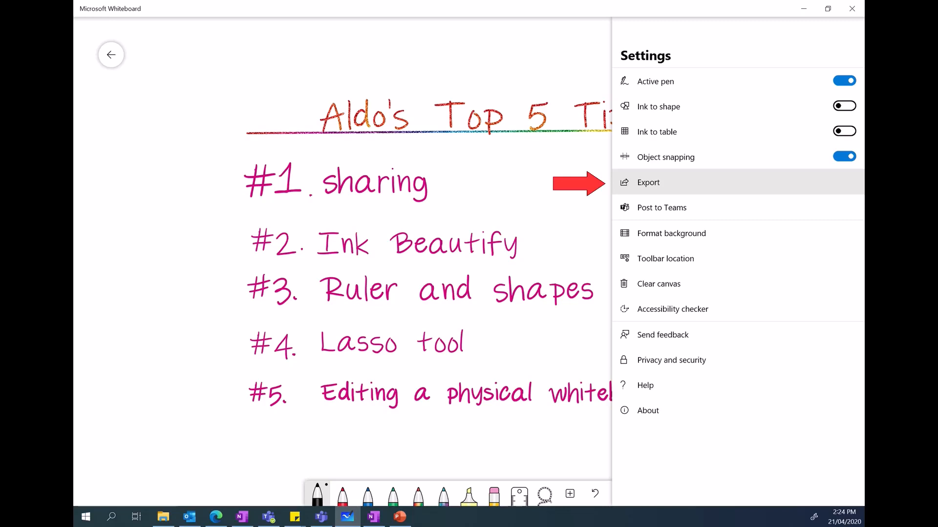
click(648, 182)
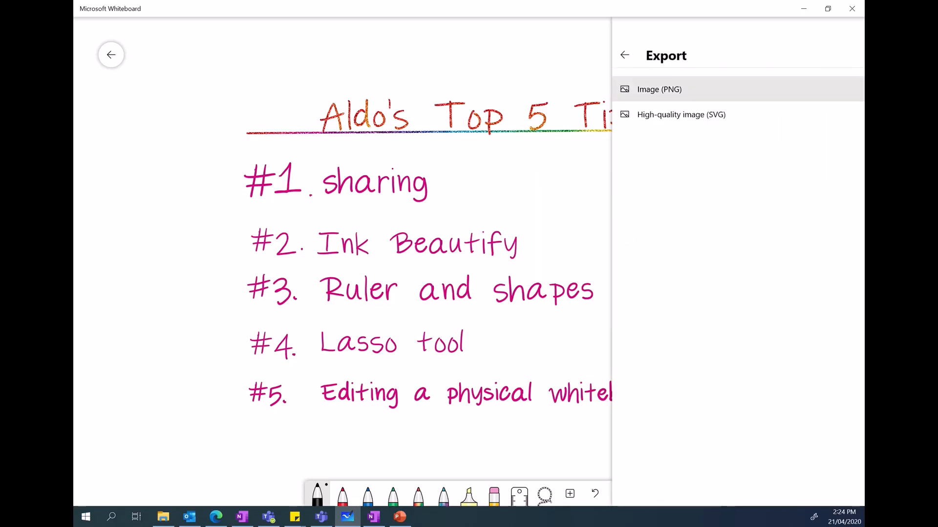
click(624, 55)
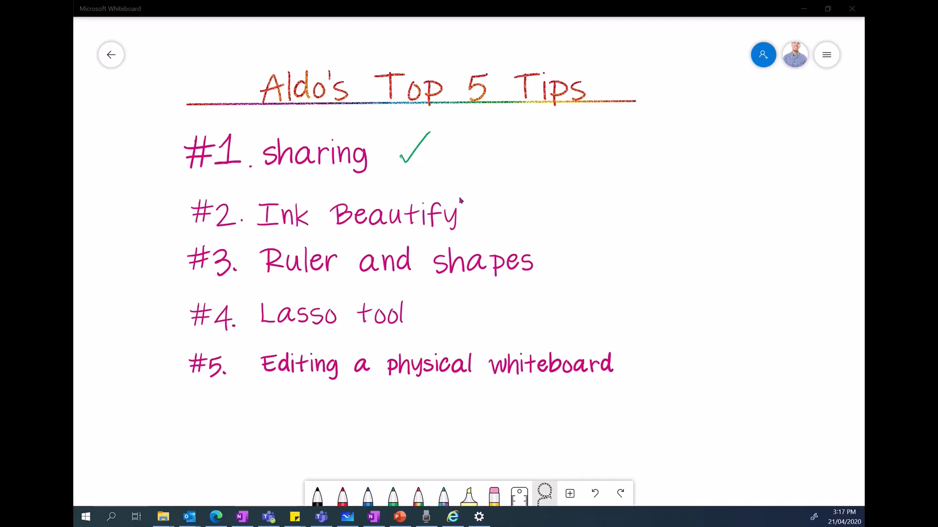
- Handwrite "make me beautiful" in green ink in the empty space beside the tips list
click(393, 495)
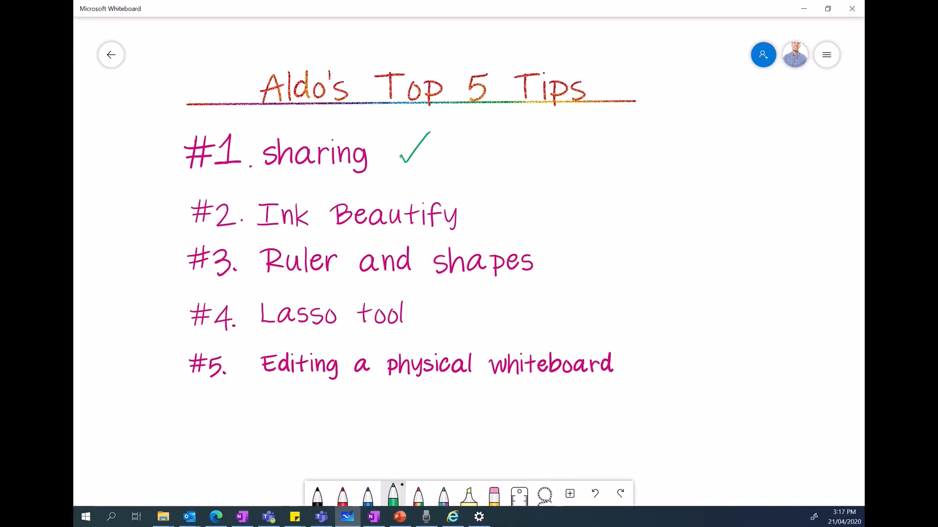
mouse_move(633, 170)
mouse_down()
mouse_move(459, 198)
mouse_move(487, 247)
mouse_move(504, 246)
mouse_up()
mouse_move(504, 201)
mouse_down()
mouse_move(508, 243)
mouse_move(518, 241)
mouse_up()
mouse_move(516, 234)
mouse_down()
mouse_move(573, 220)
mouse_move(586, 236)
mouse_up()
drag(586, 229, 603, 226)
mouse_move(637, 192)
mouse_down()
mouse_move(641, 227)
mouse_move(692, 219)
mouse_up()
mouse_move(696, 187)
mouse_down()
mouse_move(699, 217)
mouse_move(703, 207)
mouse_up()
mouse_move(701, 208)
mouse_down()
mouse_move(704, 221)
mouse_move(720, 180)
mouse_move(724, 213)
mouse_move(733, 181)
mouse_up()
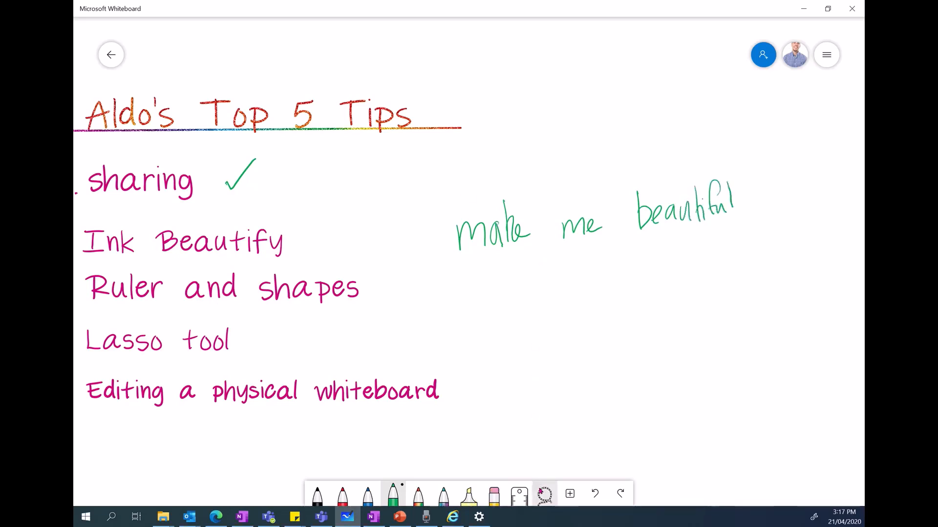
- Lasso the handwritten words "make me beautiful" and apply ink beautification to them
click(541, 490)
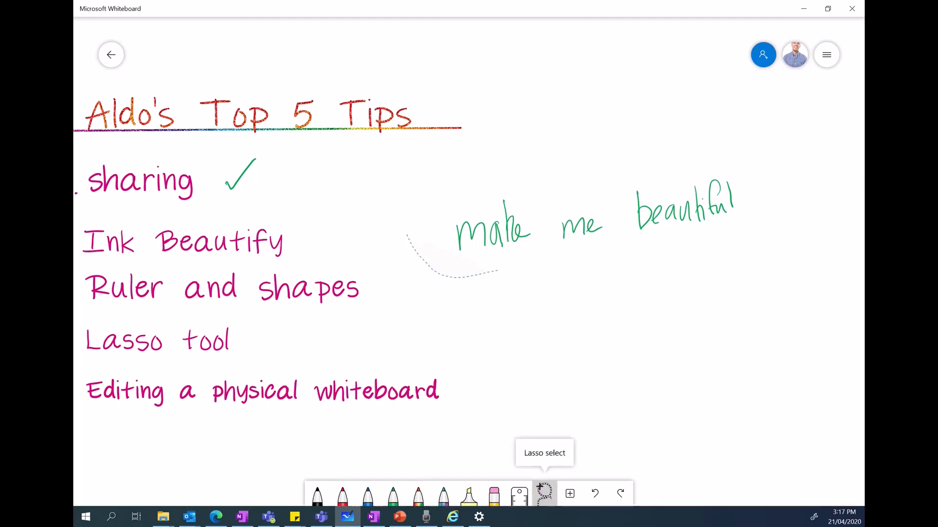
mouse_move(497, 270)
mouse_down()
mouse_move(683, 266)
mouse_move(611, 161)
mouse_move(415, 215)
mouse_move(407, 232)
mouse_up()
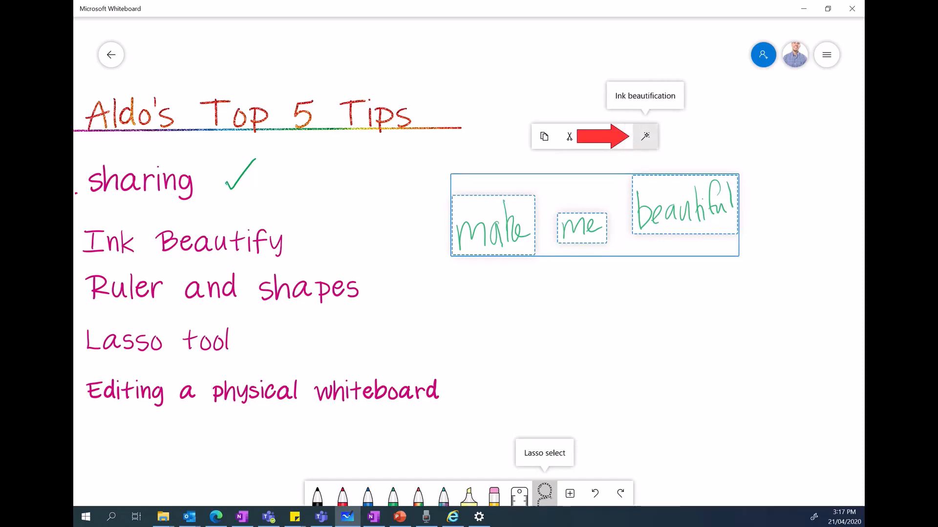
click(644, 136)
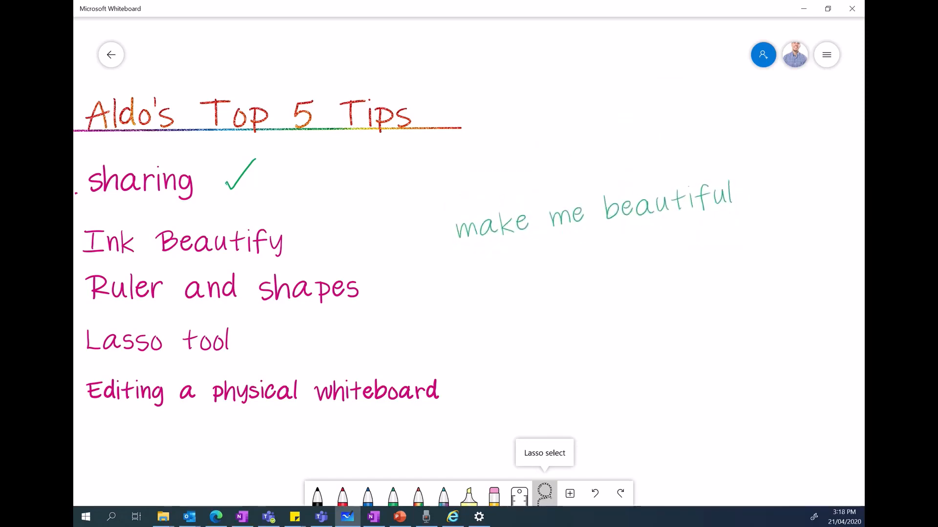
- Enlarge the beautified phrase "make me beautiful" and recolour it light blue
mouse_move(518, 281)
mouse_down()
mouse_move(415, 288)
mouse_move(503, 183)
mouse_move(760, 229)
mouse_move(520, 282)
mouse_up()
mouse_move(736, 210)
mouse_down()
mouse_move(765, 246)
mouse_move(807, 236)
mouse_up()
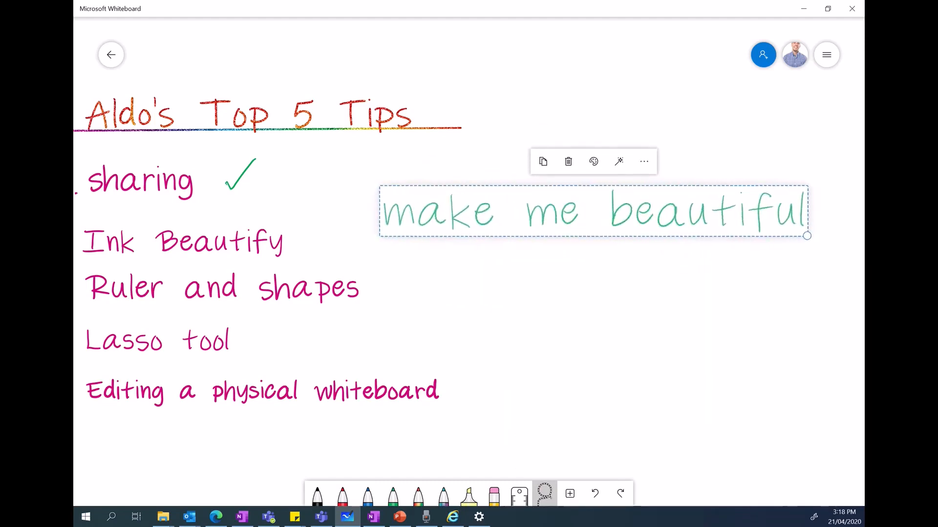
click(593, 161)
click(593, 212)
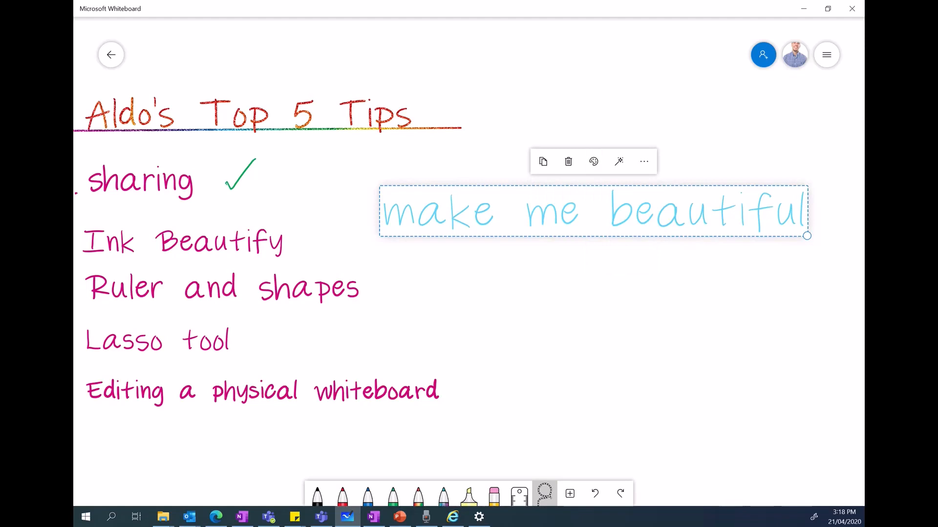
- Draw a green check mark beside the "Ink Beautify" tip
click(393, 495)
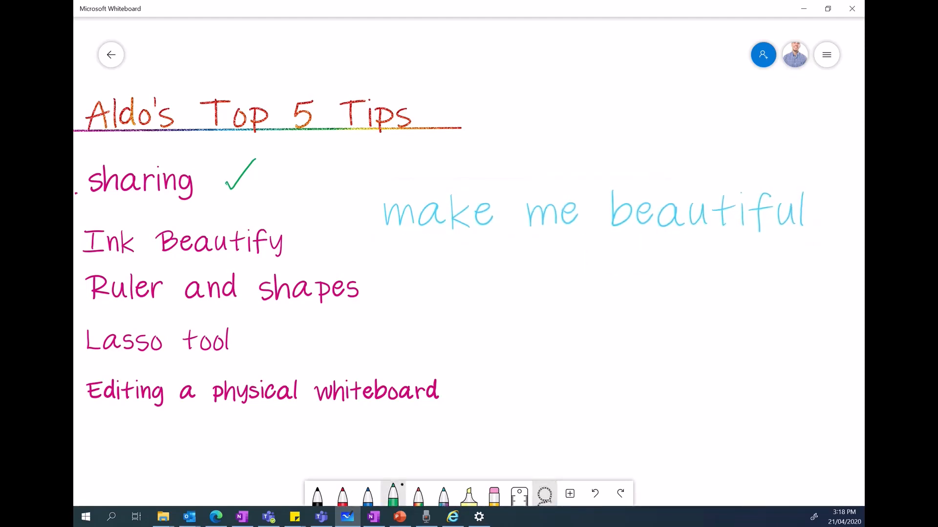
drag(295, 242, 296, 242)
drag(297, 243, 325, 211)
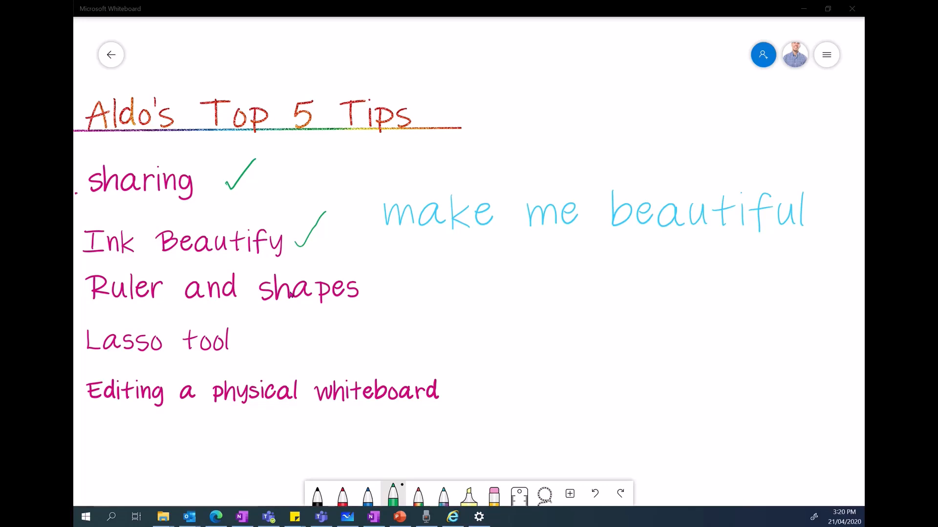
- Show the ruler below the tips list, level it at 0°, and draw a straight green line along its upper edge
click(519, 498)
scroll(520, 500, down, 6)
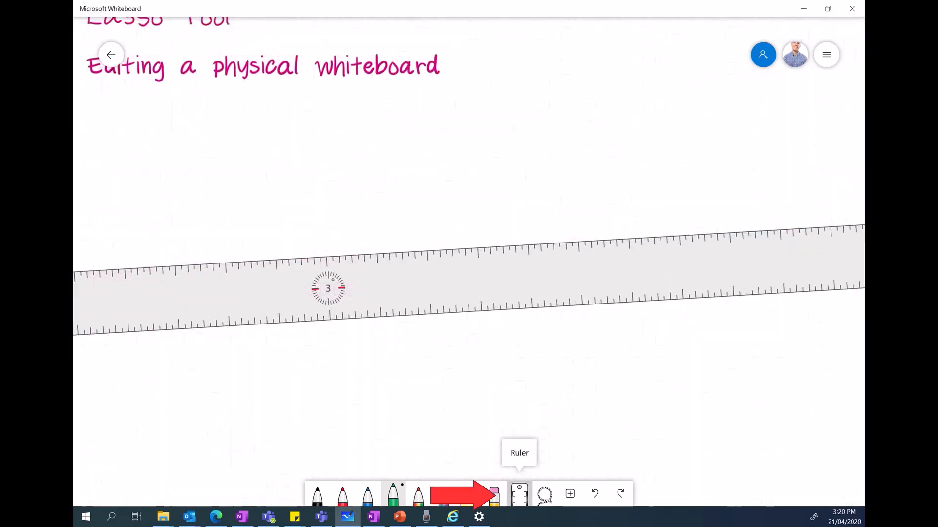
drag(328, 288, 424, 299)
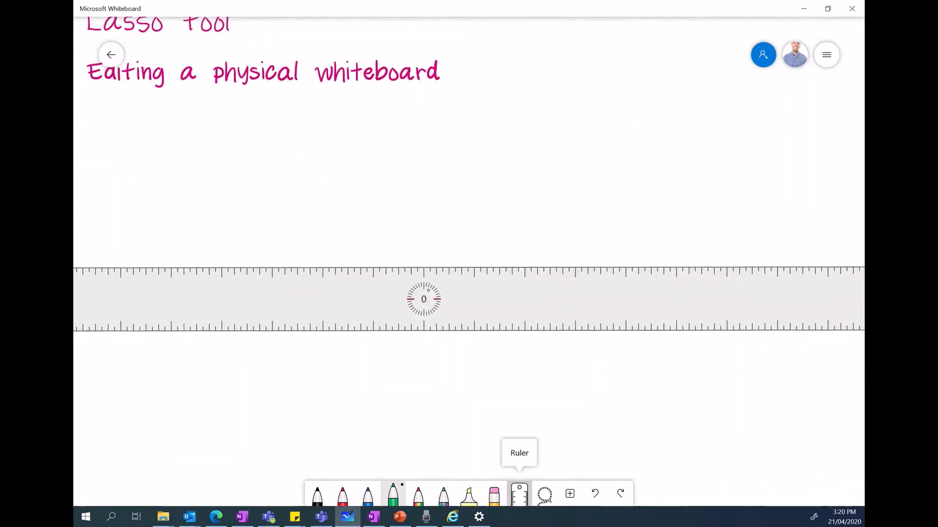
drag(153, 266, 586, 266)
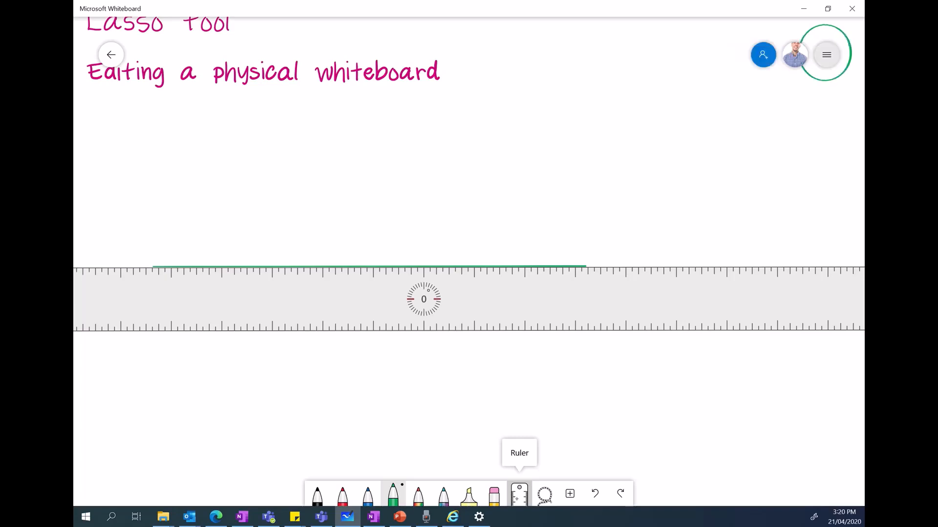
- Switch the Ink to table setting off and back on, and close the settings
click(826, 54)
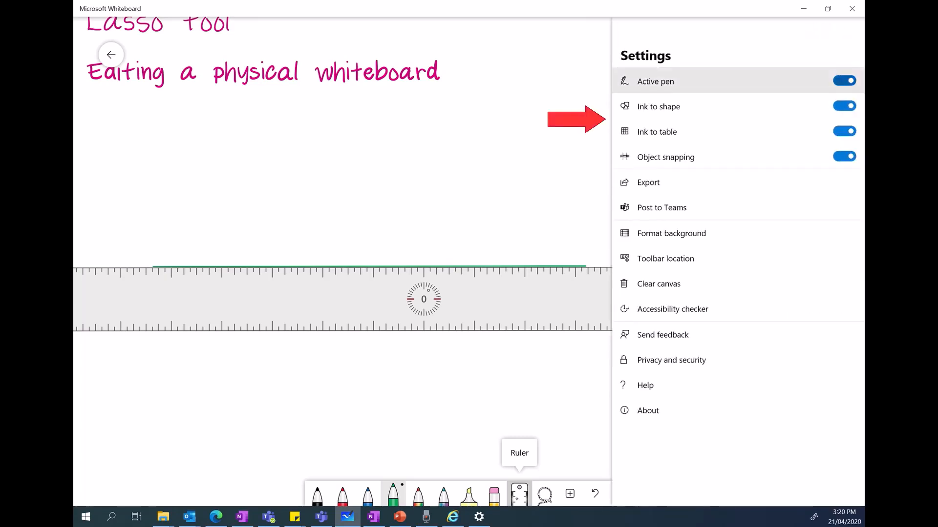
click(844, 131)
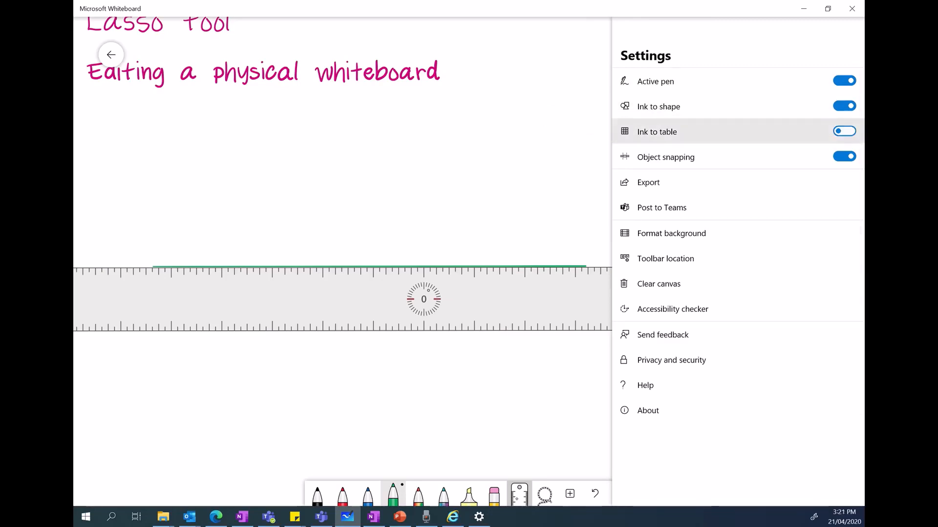
click(844, 131)
click(519, 416)
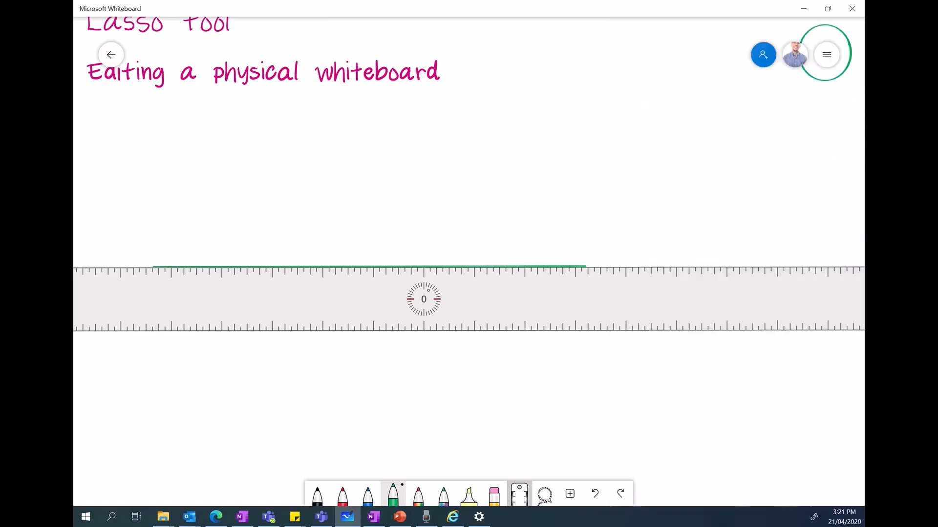
- Hide the ruler and draw a green circle and a triangle below the straight line
click(519, 494)
mouse_move(266, 286)
mouse_down()
mouse_move(279, 362)
mouse_move(267, 285)
mouse_up()
mouse_move(403, 308)
mouse_down()
mouse_move(325, 359)
mouse_move(402, 285)
mouse_up()
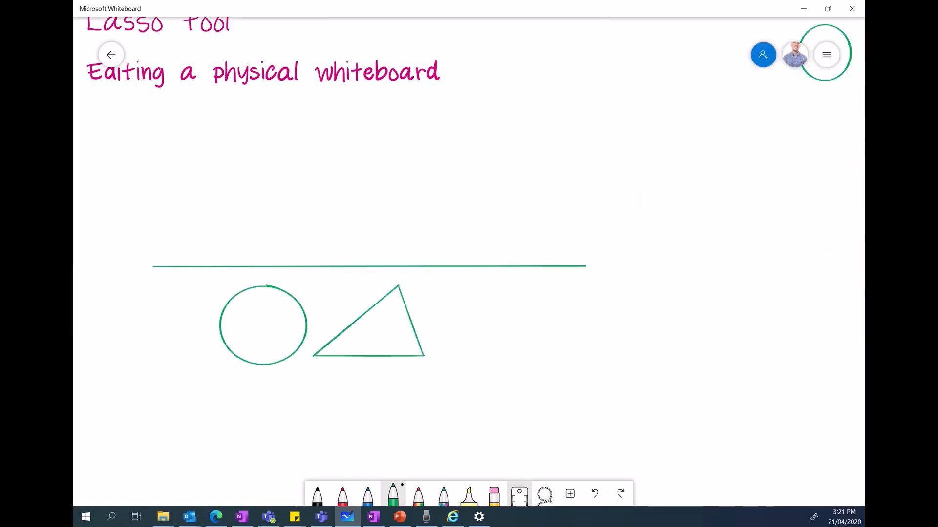
- Draw a large green square beside the triangle and divide it into a table with two rows and two columns
mouse_move(518, 296)
mouse_down()
mouse_move(518, 414)
mouse_move(676, 315)
mouse_move(521, 289)
mouse_up()
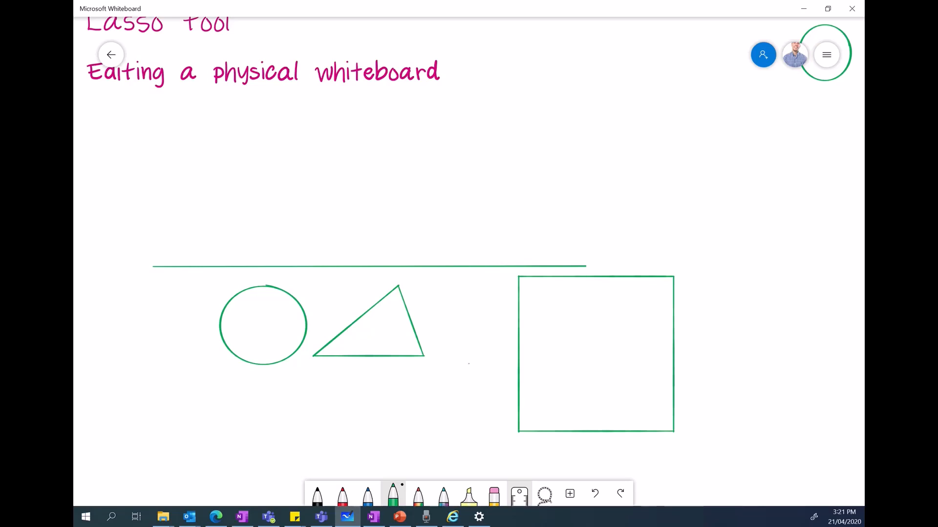
drag(469, 364, 734, 363)
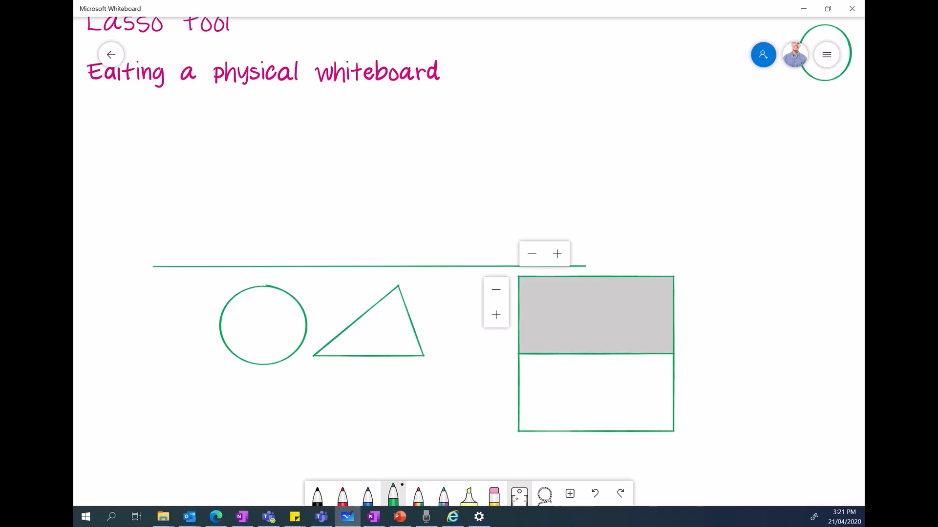
drag(586, 456, 569, 242)
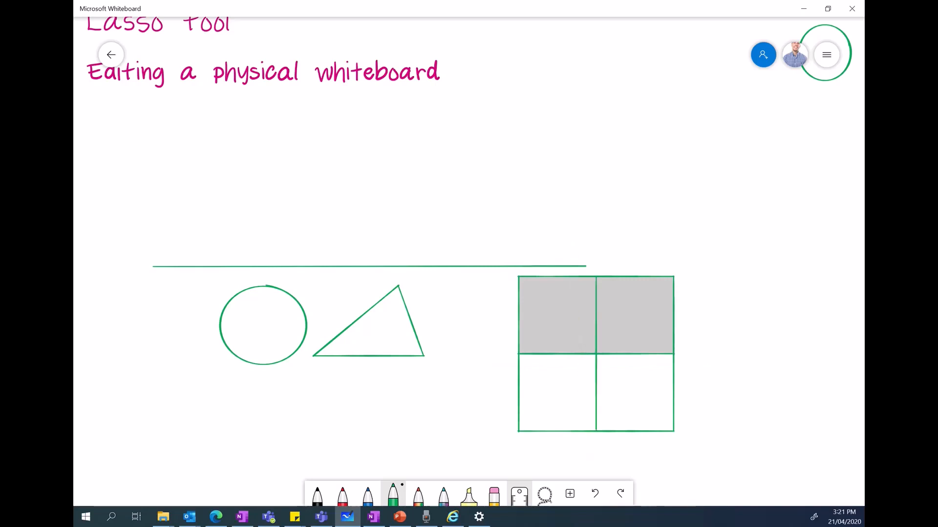
- Handwrite "Dynamic" in the second cell of the table's header row and apply ink beautification to it
mouse_move(606, 305)
mouse_down()
mouse_move(607, 331)
mouse_move(627, 332)
mouse_move(642, 315)
mouse_move(645, 324)
mouse_up()
mouse_move(657, 312)
mouse_down()
mouse_move(649, 325)
mouse_move(694, 323)
mouse_up()
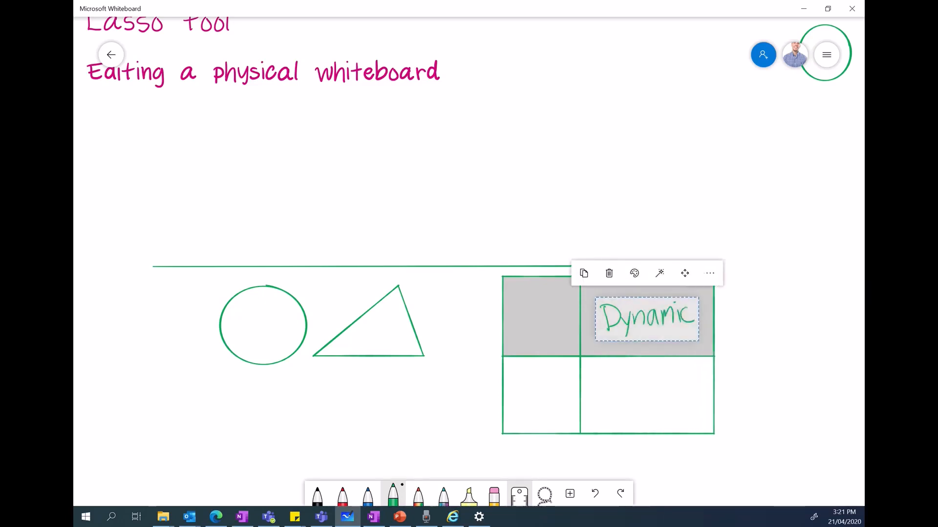
click(659, 273)
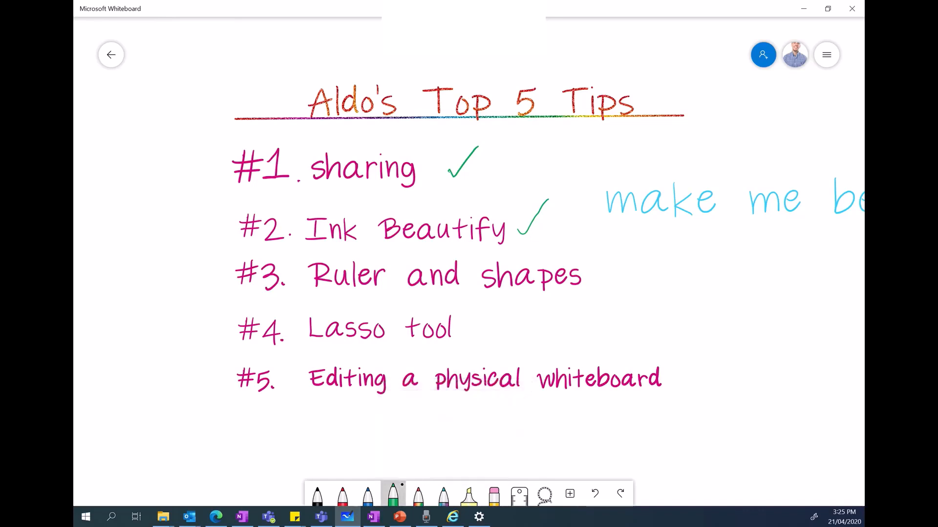
- Draw a green check mark beside the "Ruler and shapes" tip and a green arrow pointing down at the lasso tool
drag(594, 277, 627, 252)
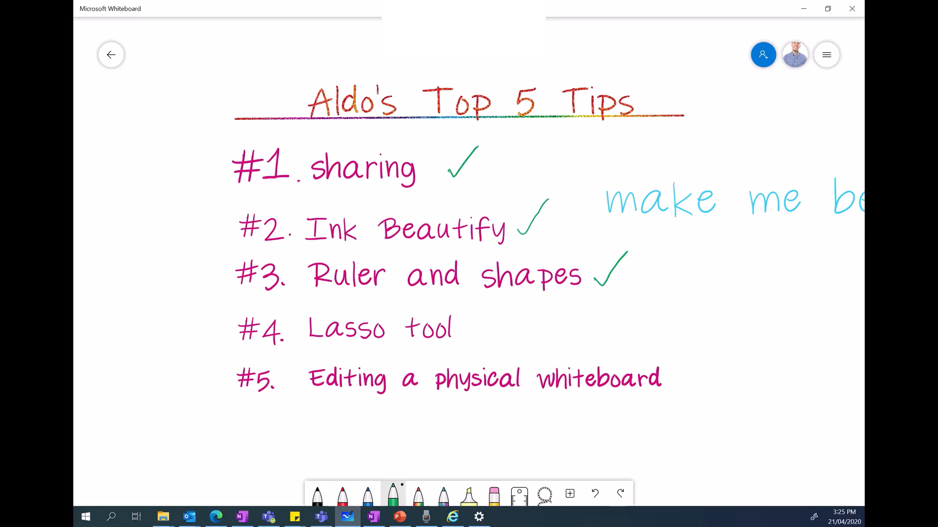
mouse_move(541, 449)
mouse_down()
mouse_move(541, 473)
mouse_move(552, 459)
mouse_up()
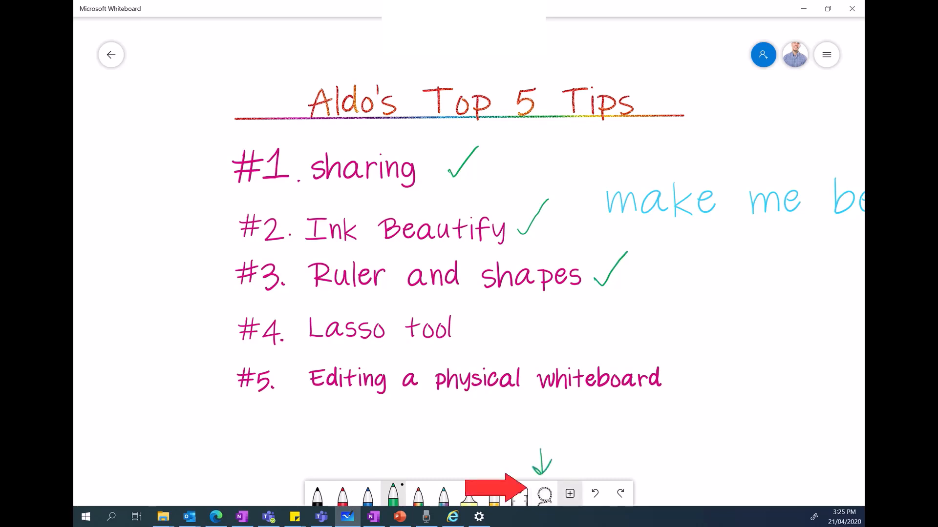
- Lasso the letters "to" in the word "tool", enlarge them, and move them to the empty space right of the list
click(544, 495)
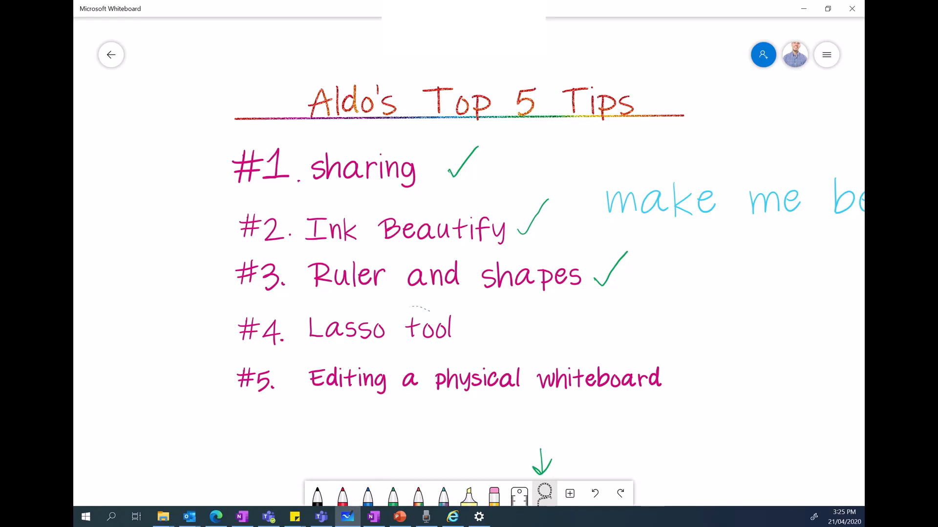
mouse_move(409, 307)
mouse_down()
mouse_move(437, 341)
mouse_move(423, 342)
mouse_move(570, 372)
mouse_up()
drag(549, 398, 472, 368)
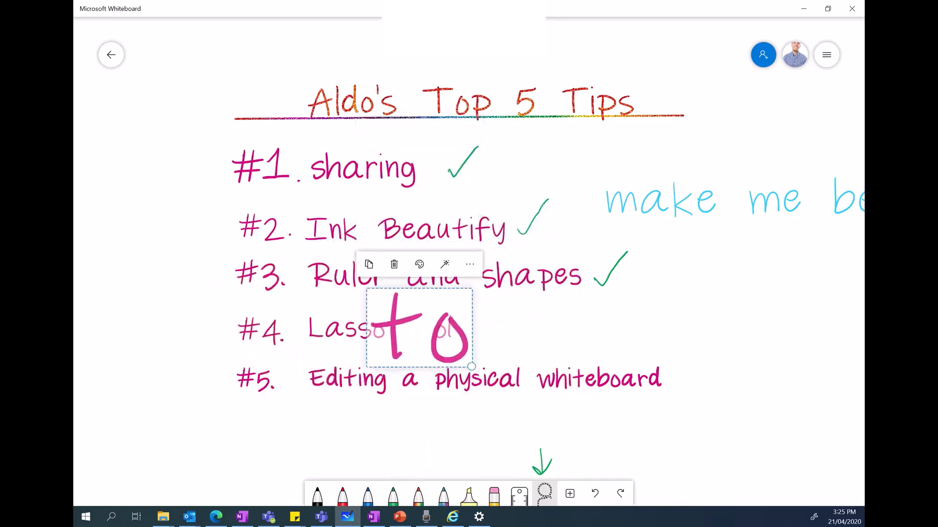
mouse_move(420, 312)
mouse_down()
mouse_move(595, 342)
mouse_move(701, 310)
mouse_up()
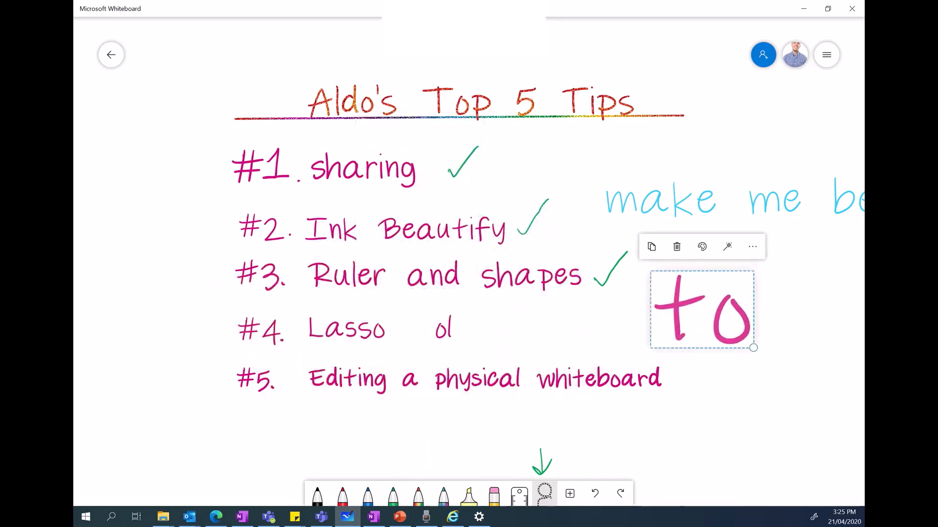
- Recolour the enlarged letters "to" red, and delete them from the board
click(702, 247)
click(702, 272)
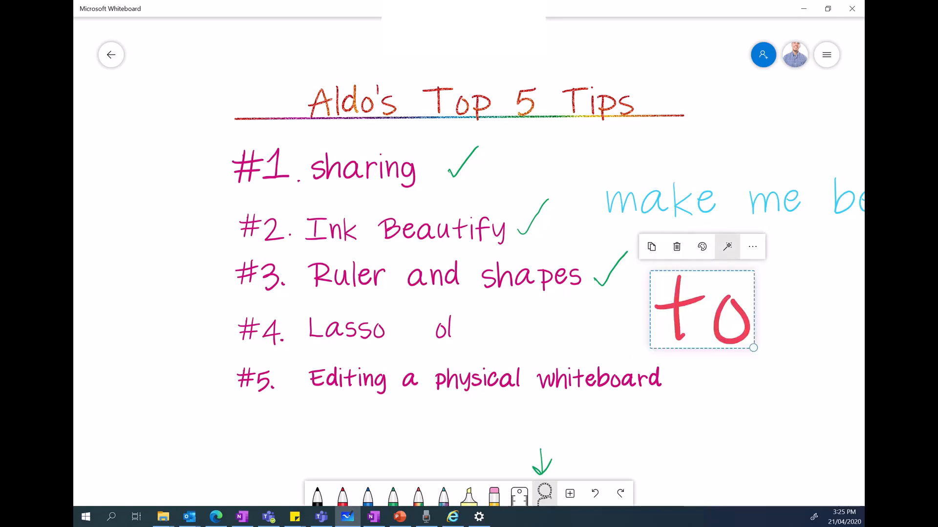
click(676, 247)
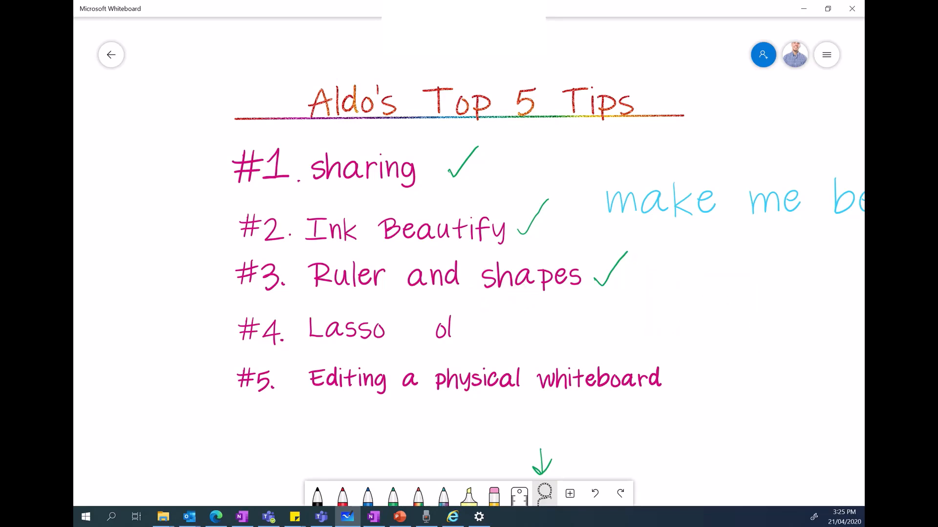
- Undo the deletion of the letters "to" and return them to their original size and place in the word "tool"
key(ctrl+z)
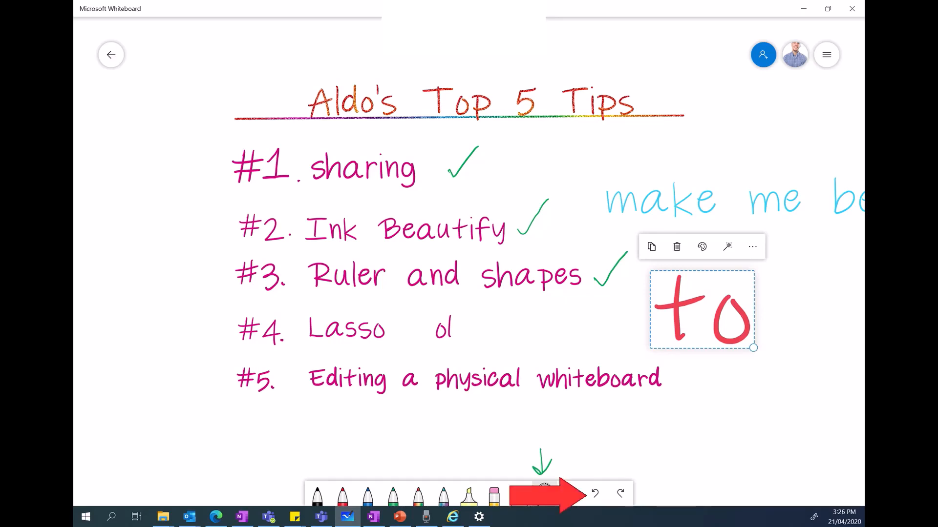
drag(701, 309, 418, 324)
drag(471, 366, 437, 341)
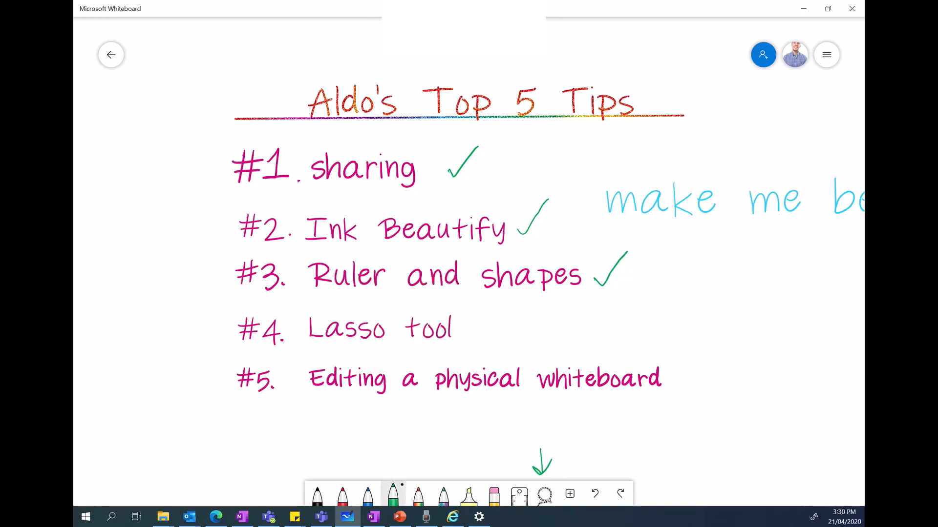
- Draw a green check mark beside the "Lasso tool" tip and, on an empty board area, a green arrow pointing down at the insert tool
drag(465, 328, 495, 306)
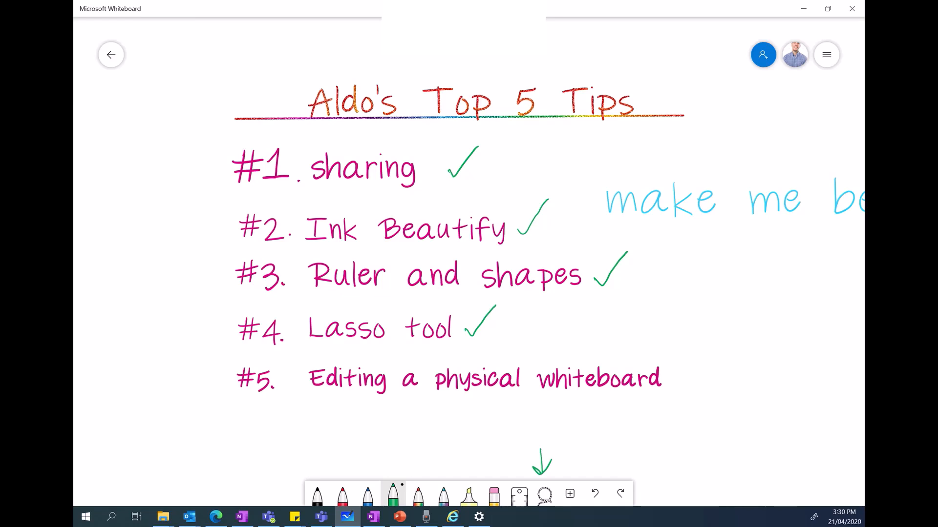
drag(293, 430, 634, 100)
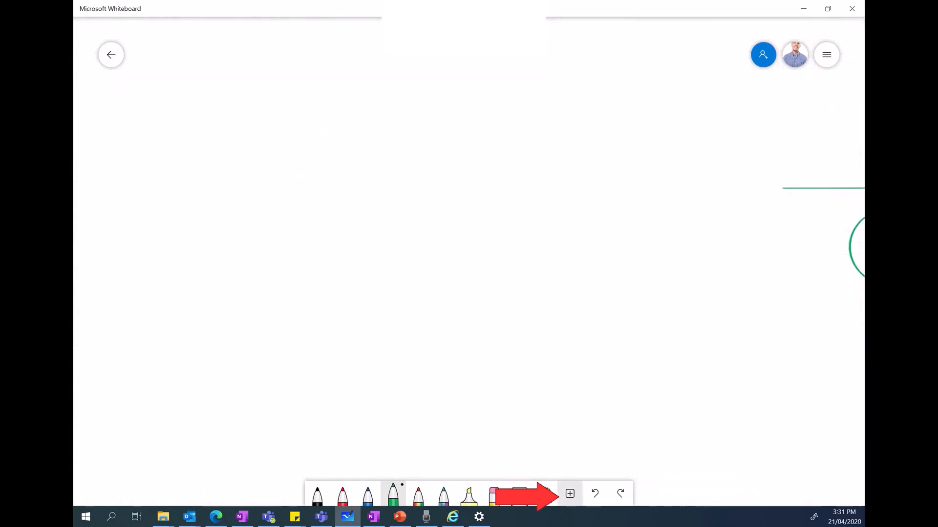
mouse_move(567, 450)
mouse_down()
mouse_move(568, 470)
mouse_move(577, 460)
mouse_up()
- Insert the image file "whiteboard photo" from the Desktop folder, and enlarge it on the empty board area until its handwriting is readable
click(570, 493)
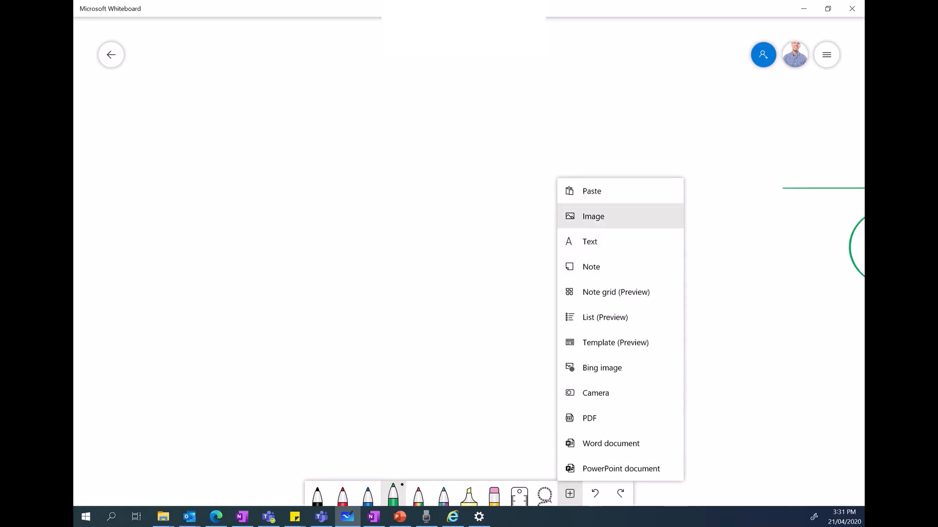
click(599, 217)
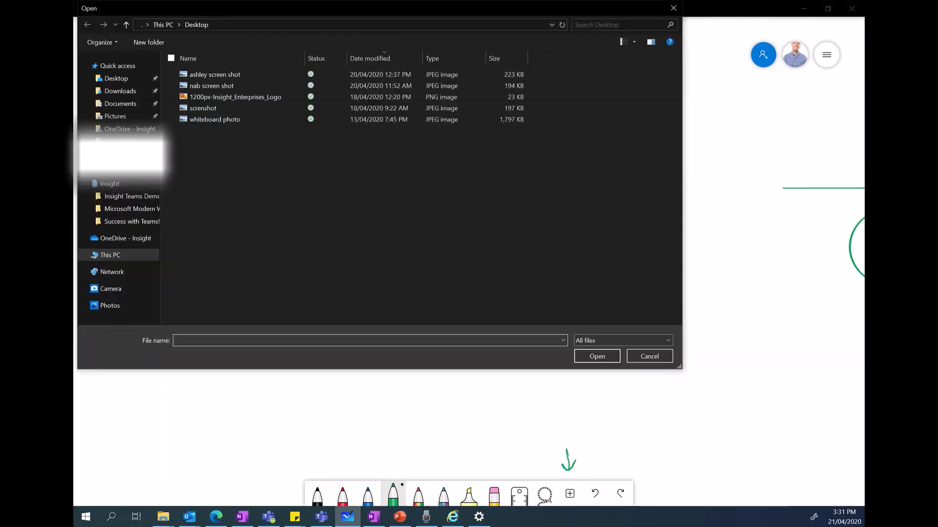
double_click(215, 119)
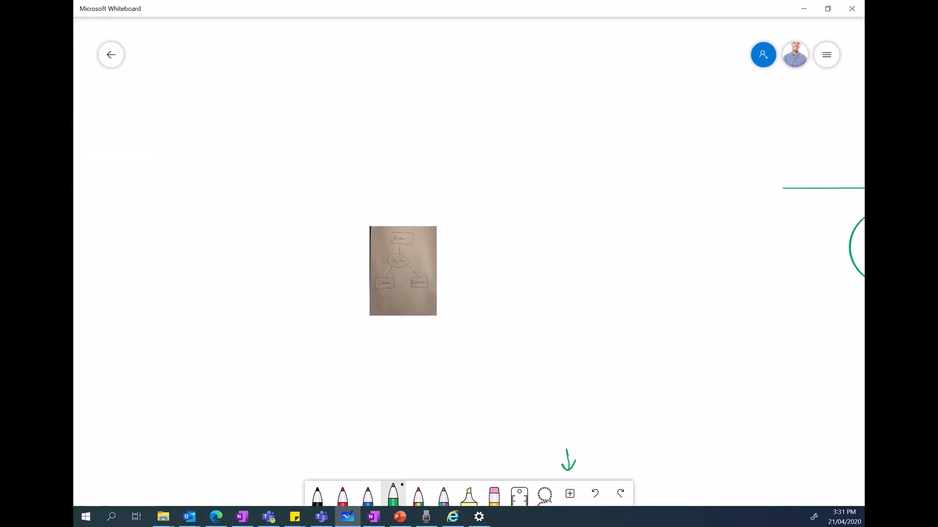
drag(403, 271, 278, 150)
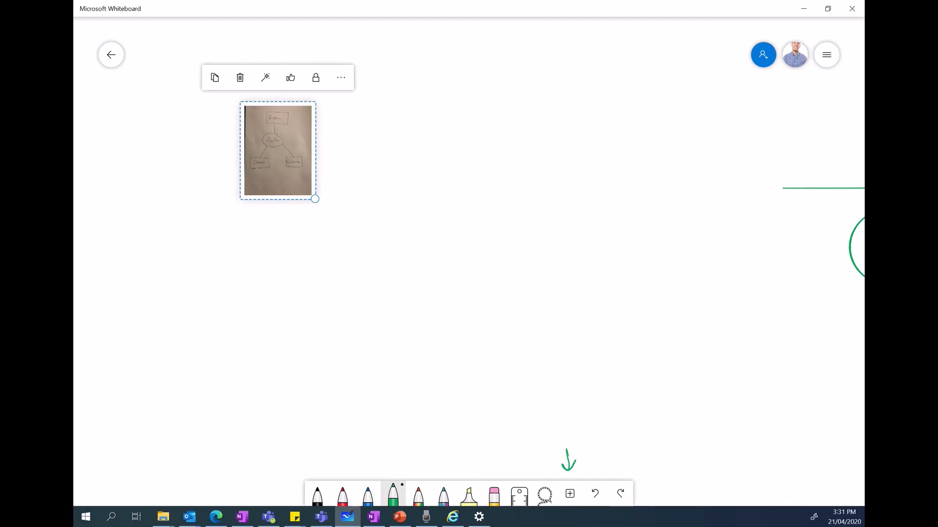
mouse_move(439, 293)
mouse_down()
mouse_move(526, 363)
mouse_move(480, 315)
mouse_up()
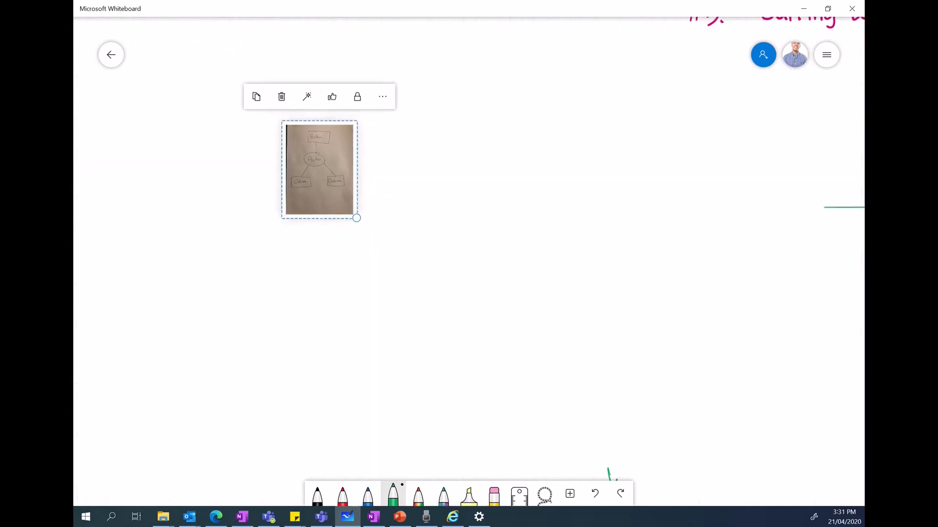
mouse_move(356, 218)
mouse_down()
mouse_move(439, 309)
mouse_move(471, 366)
mouse_move(497, 456)
mouse_move(491, 449)
mouse_up()
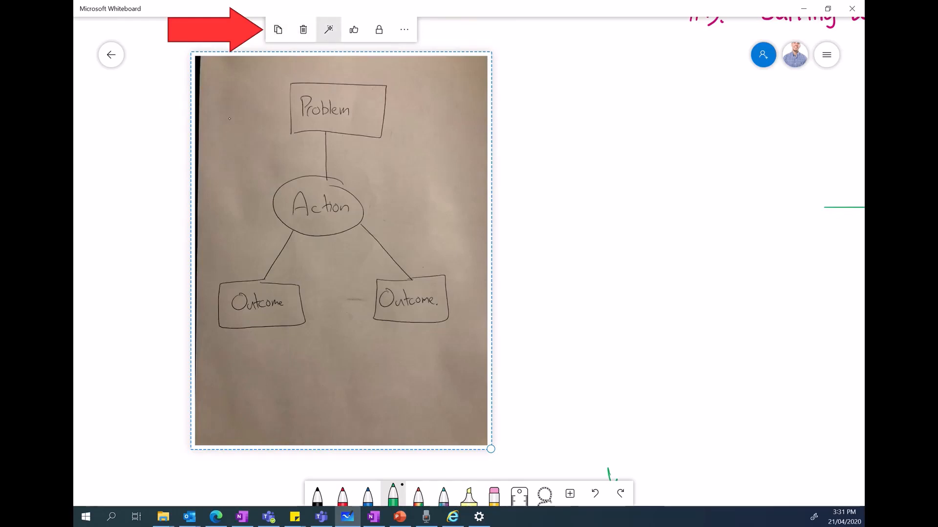
- Convert the whiteboard photo into editable digital ink and delete the stray long vertical line left of the diagram
click(329, 29)
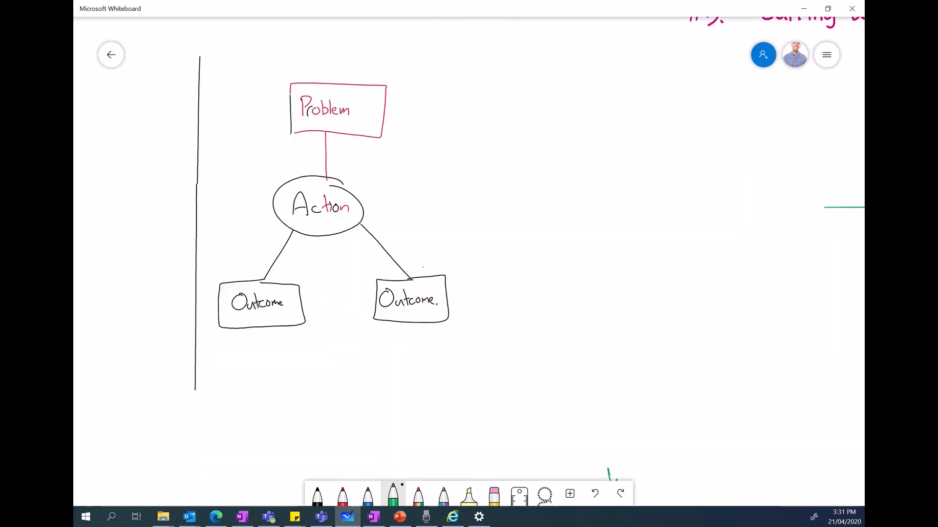
click(545, 494)
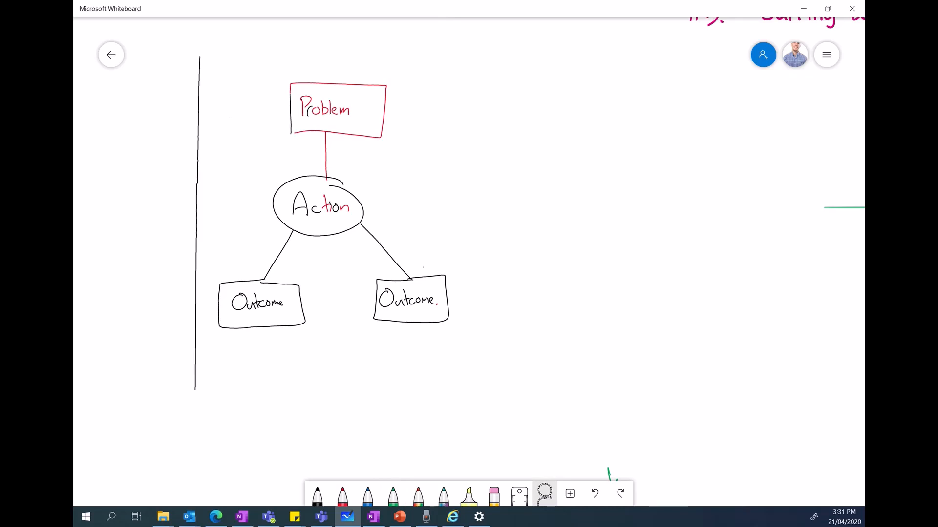
mouse_move(165, 412)
mouse_down()
mouse_move(217, 327)
mouse_move(222, 73)
mouse_move(193, 40)
mouse_up()
click(172, 30)
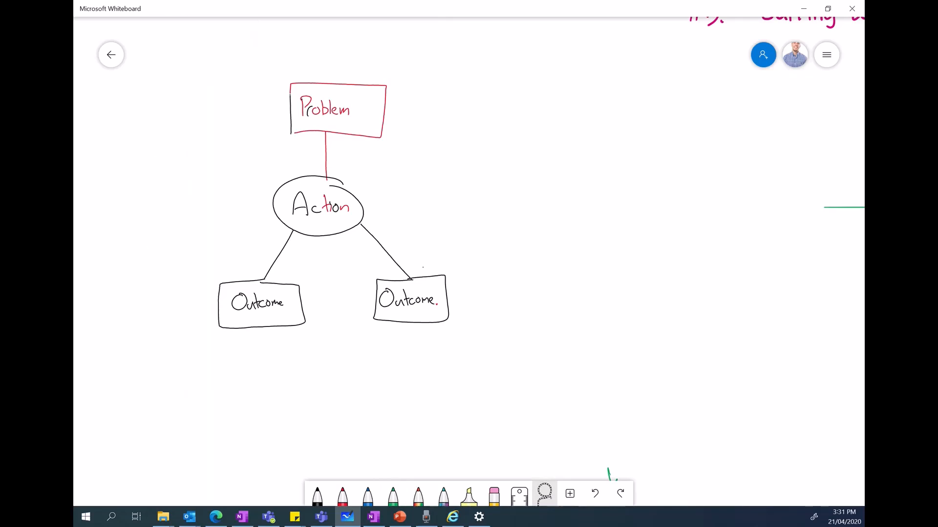
- Lasso the left "Outcome" box with its text and move it into the empty space below the diagram
mouse_move(240, 266)
mouse_down()
mouse_move(185, 359)
mouse_move(325, 362)
mouse_up()
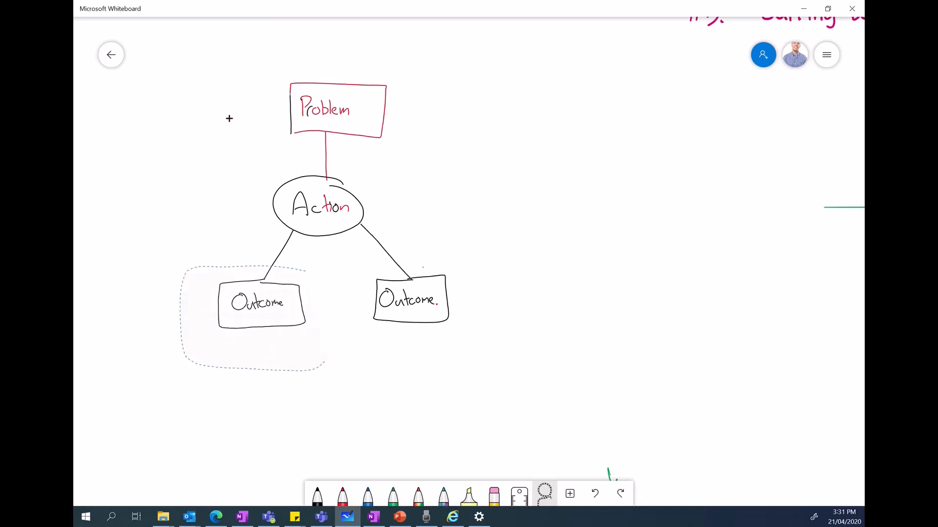
drag(305, 264, 306, 266)
mouse_move(261, 305)
mouse_down()
mouse_move(275, 376)
mouse_move(341, 386)
mouse_move(335, 398)
mouse_up()
- Draw a black rectangle with a handwritten label at the end of the left connector, and link it to the moved "Outcome" box
click(317, 494)
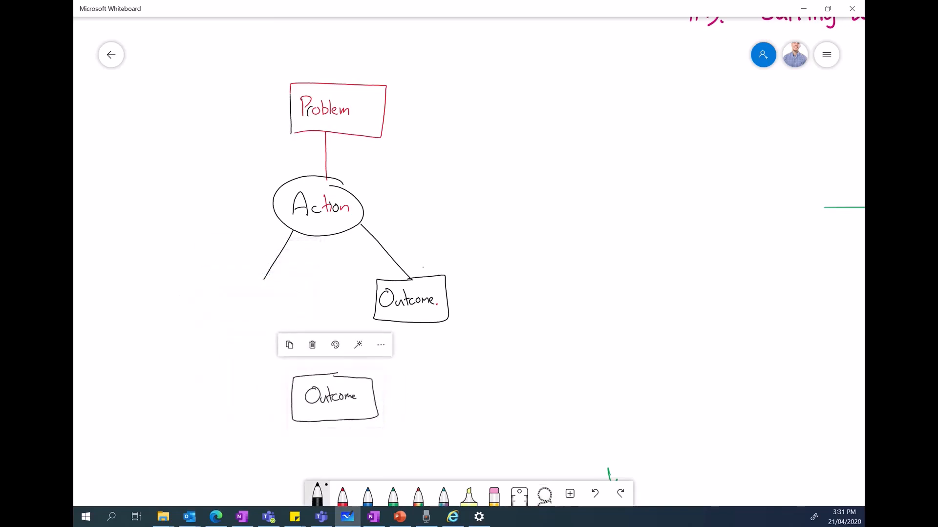
mouse_move(309, 274)
mouse_down()
mouse_move(257, 274)
mouse_move(221, 328)
mouse_move(317, 307)
mouse_move(311, 274)
mouse_up()
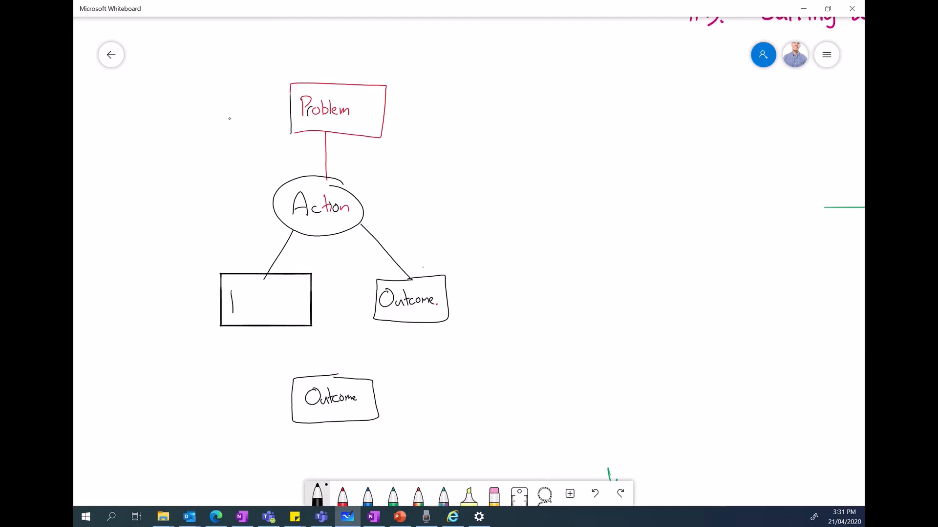
mouse_move(238, 301)
mouse_down()
mouse_move(241, 312)
mouse_move(275, 311)
mouse_up()
drag(284, 326, 307, 377)
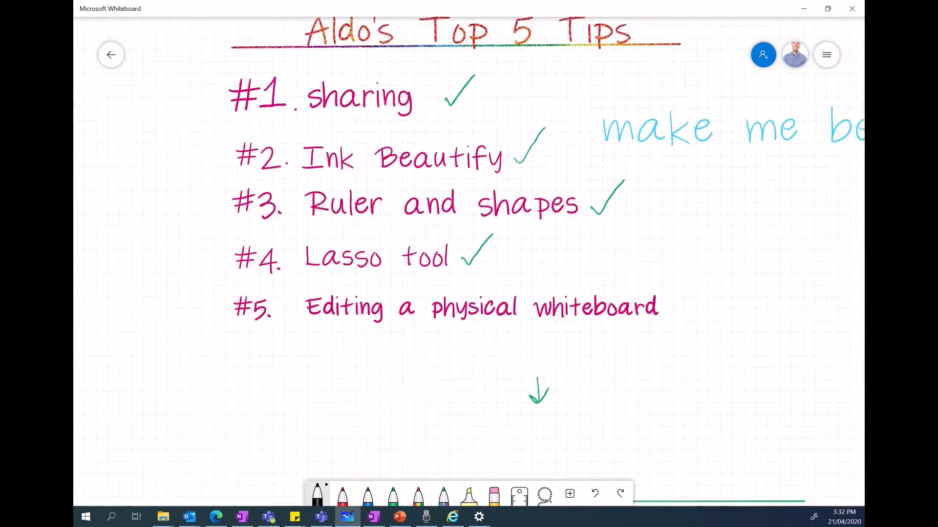
- Draw a green check mark beside the "Editing a physical whiteboard" tip in the list
click(393, 494)
drag(666, 374, 696, 354)
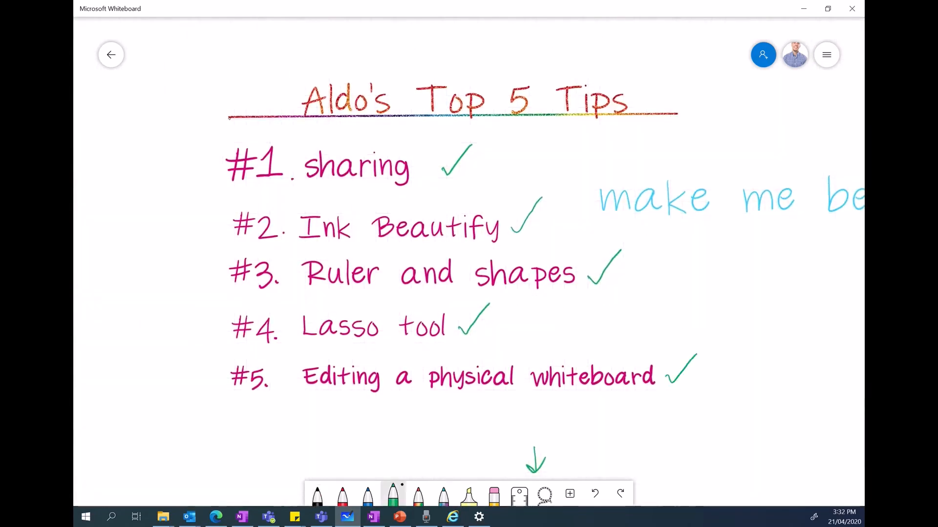